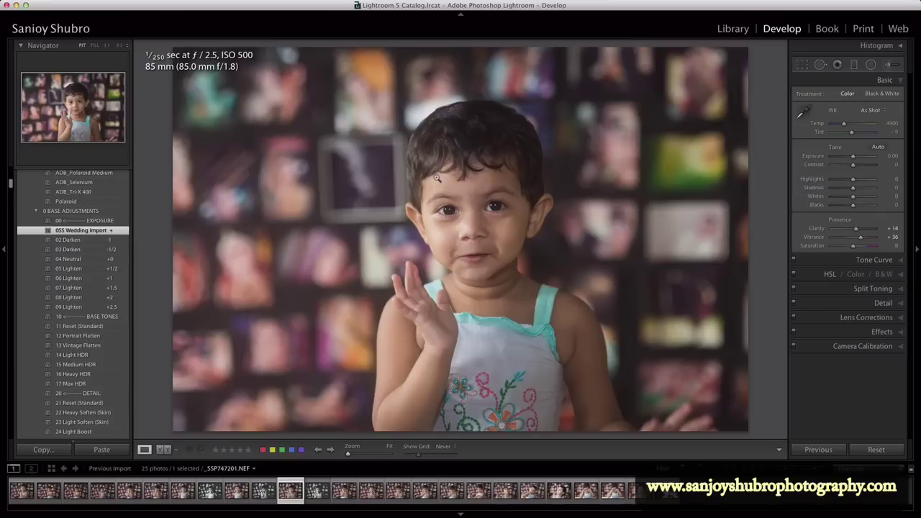
Step: Compare with the finished copy, then give the colour portrait Contrast +100 and Clarity +21
click(328, 481)
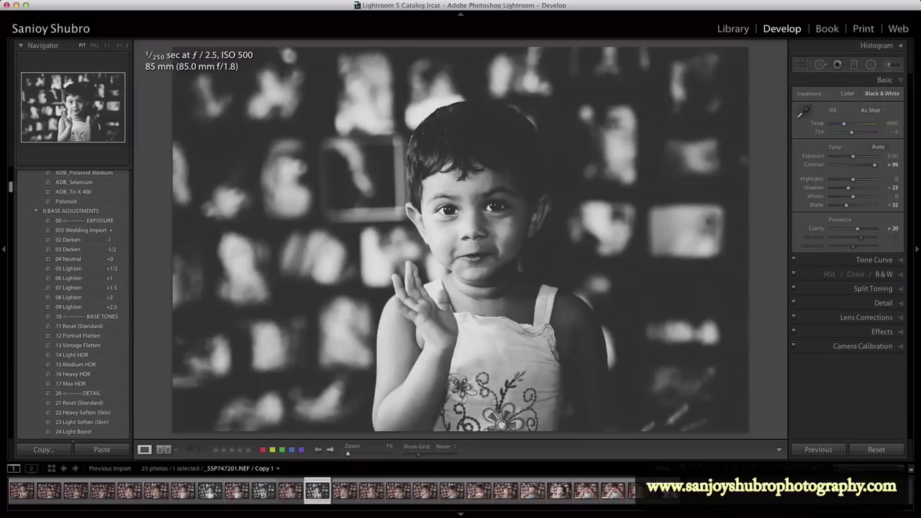
click(295, 497)
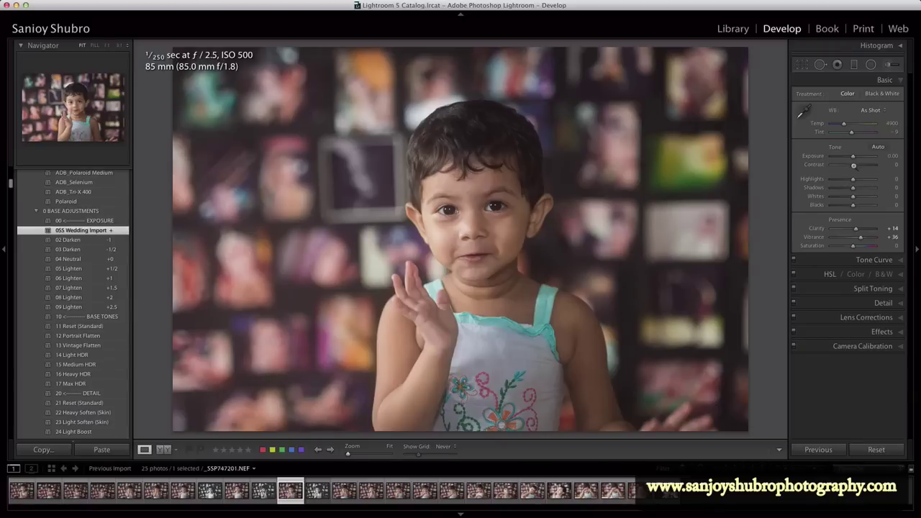
drag(854, 167, 874, 165)
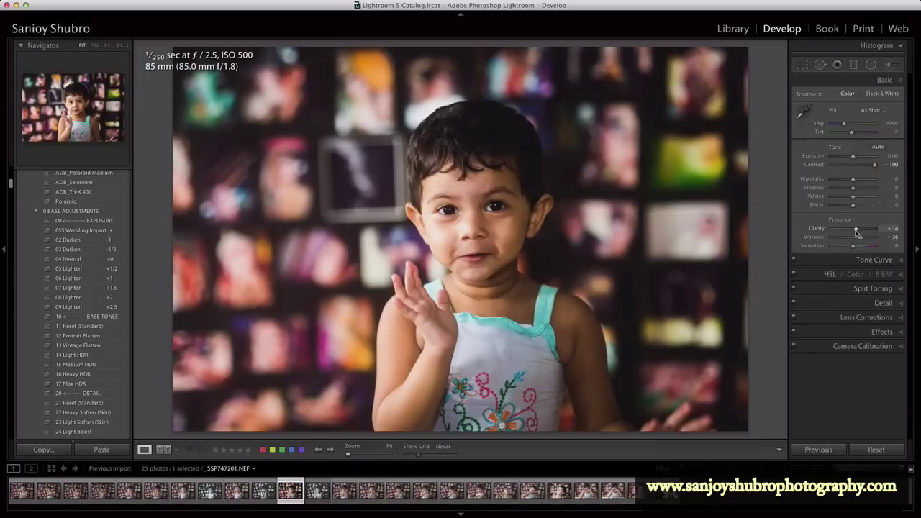
drag(855, 232, 858, 234)
drag(858, 233, 839, 189)
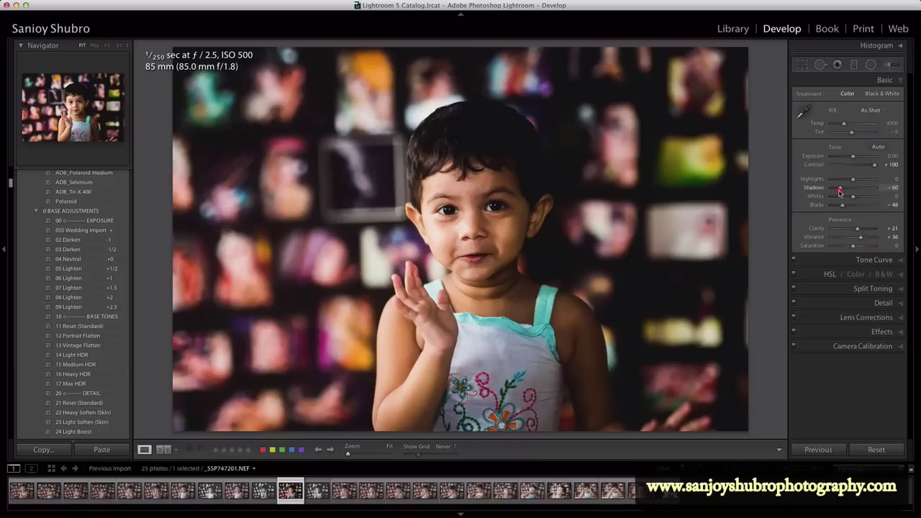
Step: Clear the tone curve's middle points, lower the white point slightly and lift the black point
click(842, 260)
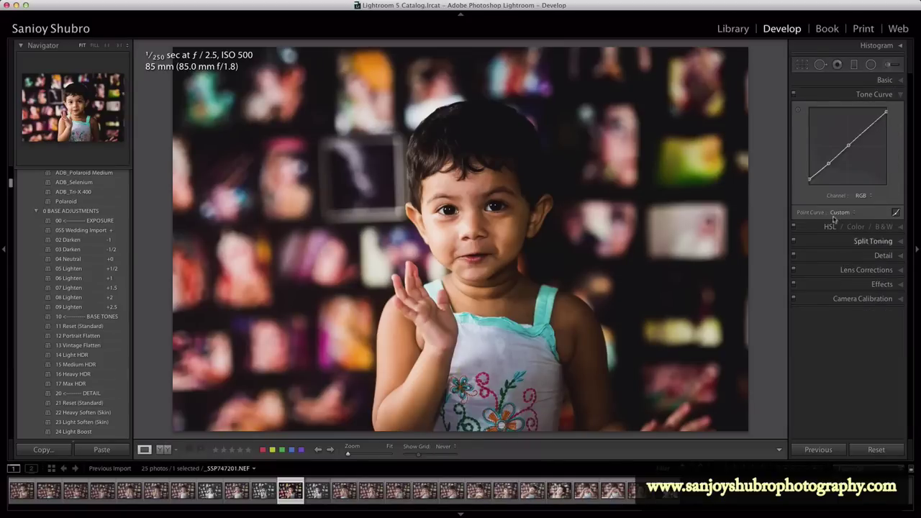
drag(829, 163, 773, 146)
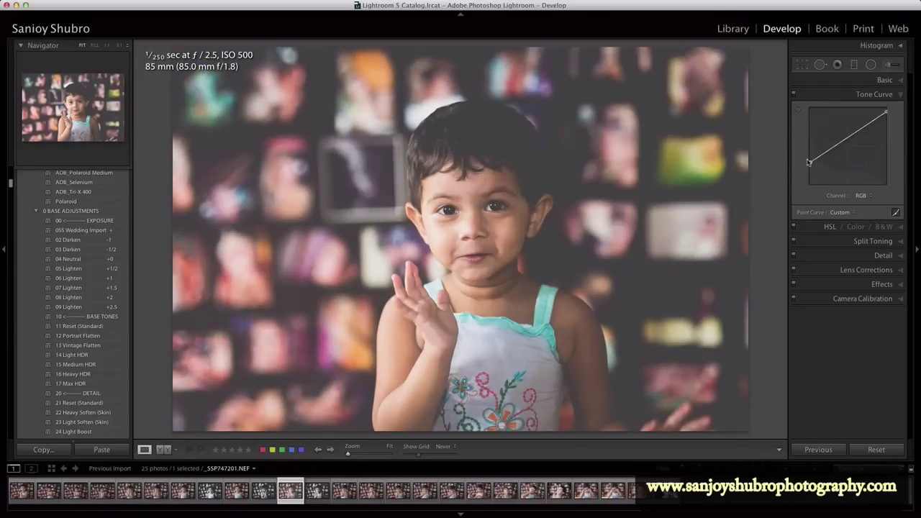
drag(810, 161, 798, 171)
drag(886, 111, 885, 119)
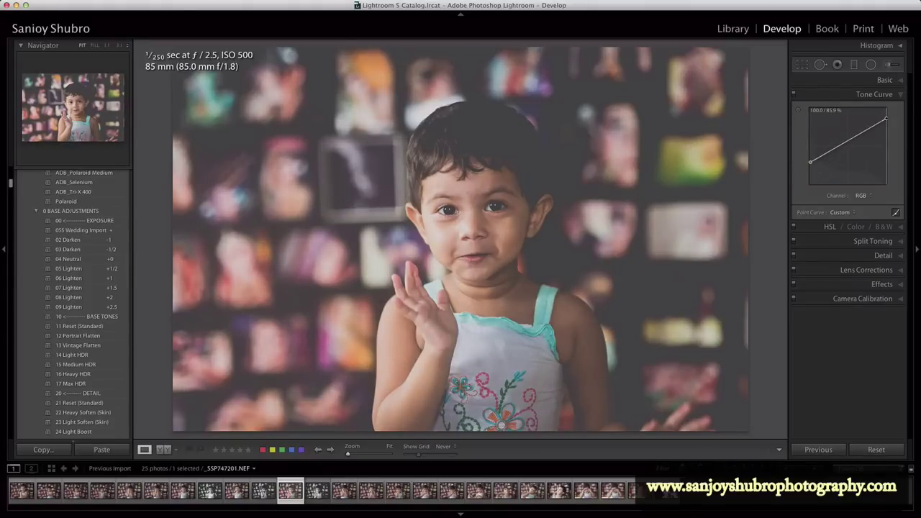
drag(810, 161, 810, 164)
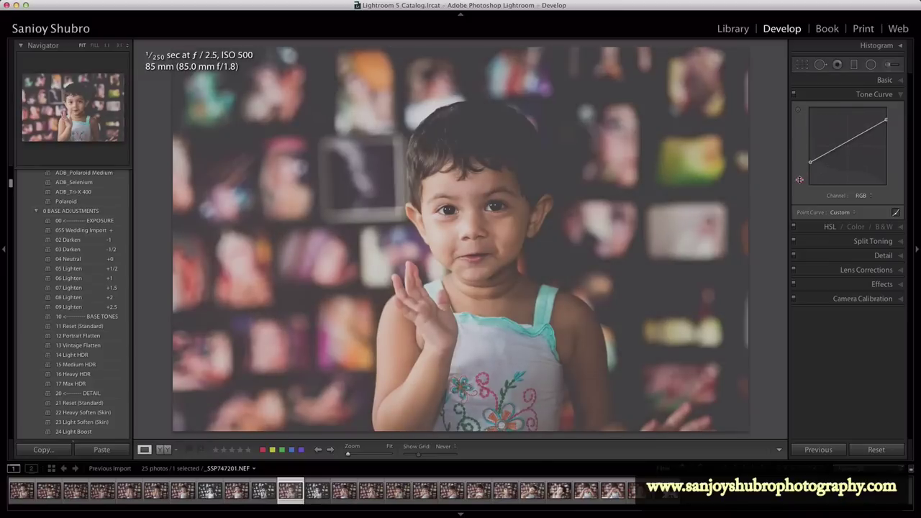
drag(810, 162, 809, 166)
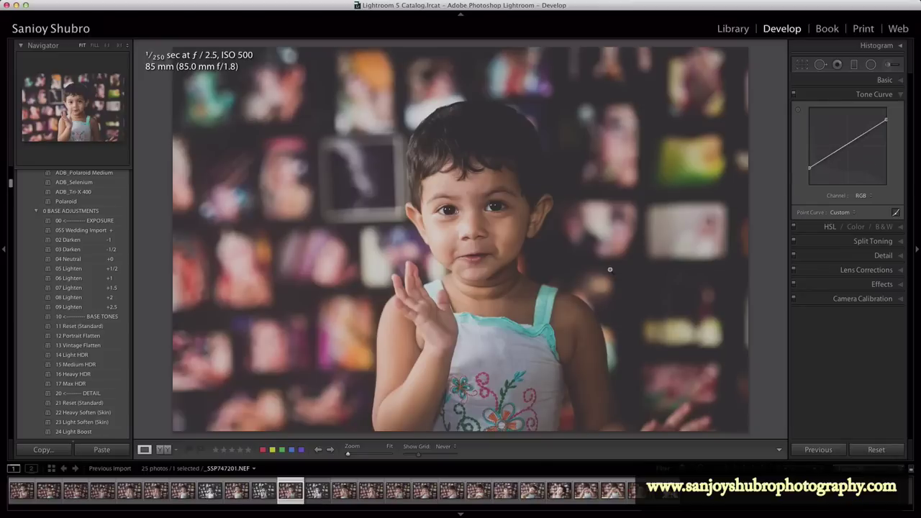
Step: Switch to B&W and darken the red, orange, green and aqua grey-mix sliders
click(813, 228)
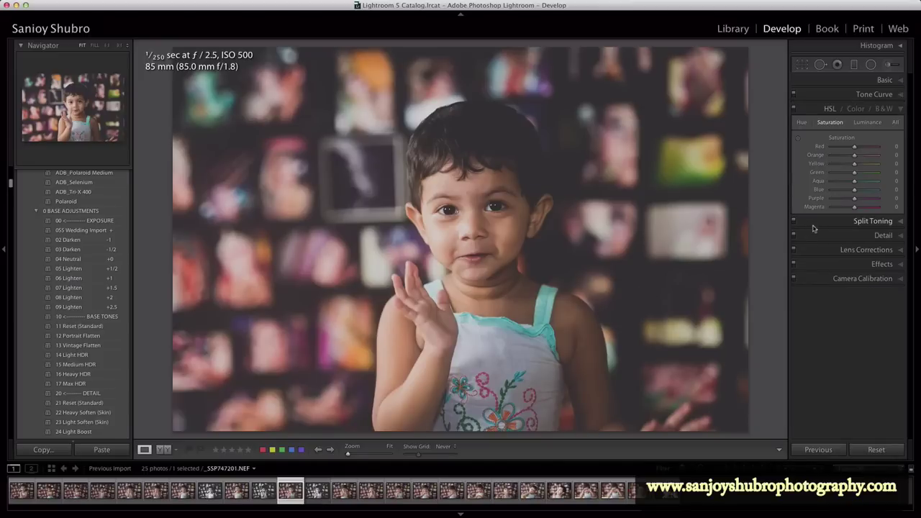
click(885, 108)
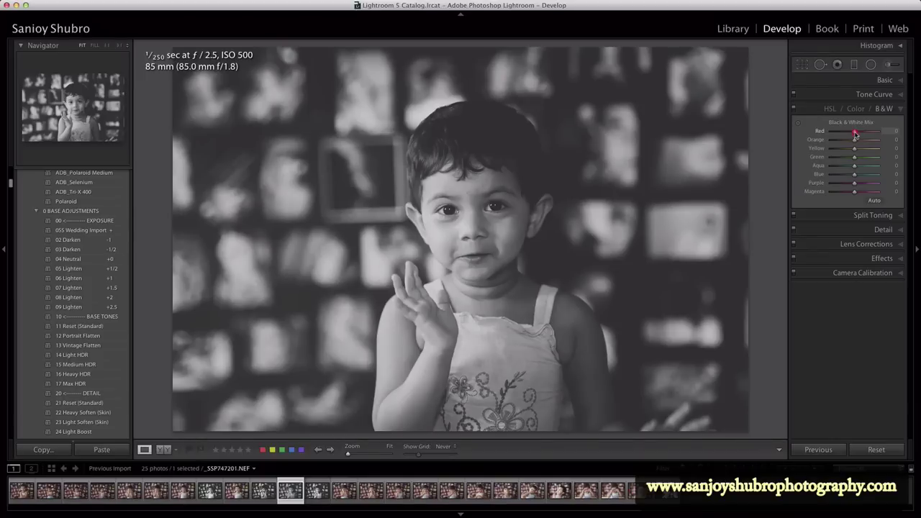
drag(855, 133, 853, 135)
drag(855, 142, 849, 149)
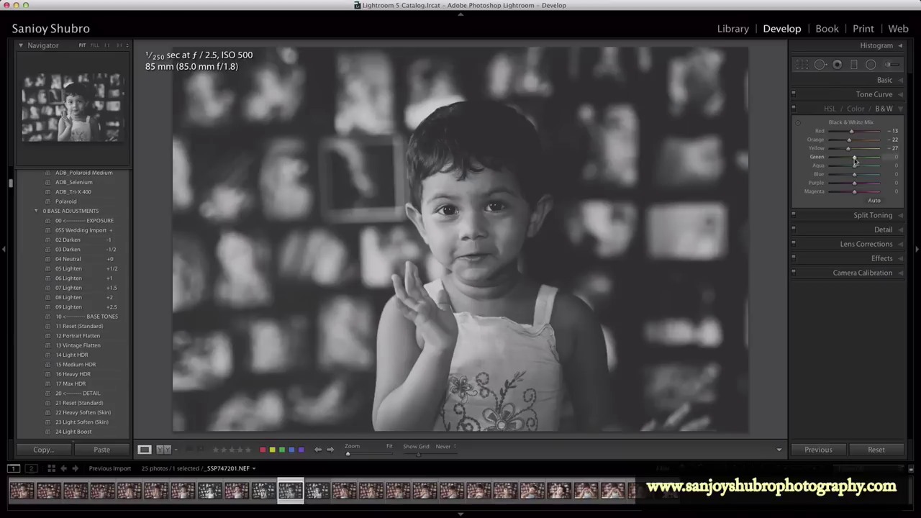
drag(854, 157, 847, 158)
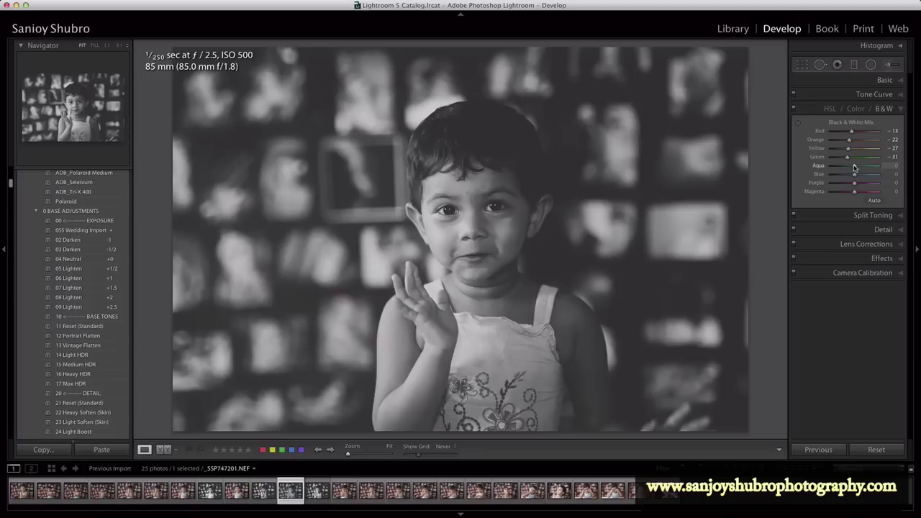
drag(854, 166, 850, 166)
drag(850, 166, 858, 192)
Step: Pick a very faint warm highlight tint in Split Toning
click(843, 214)
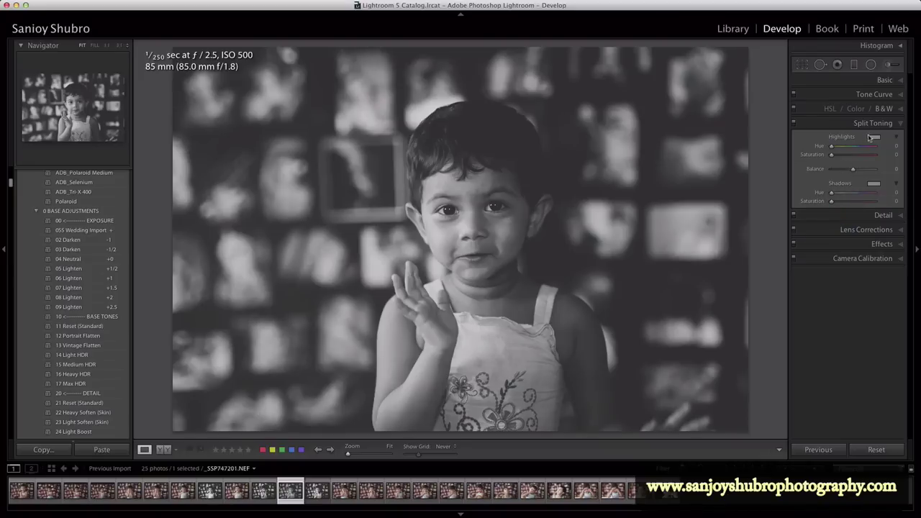
click(872, 137)
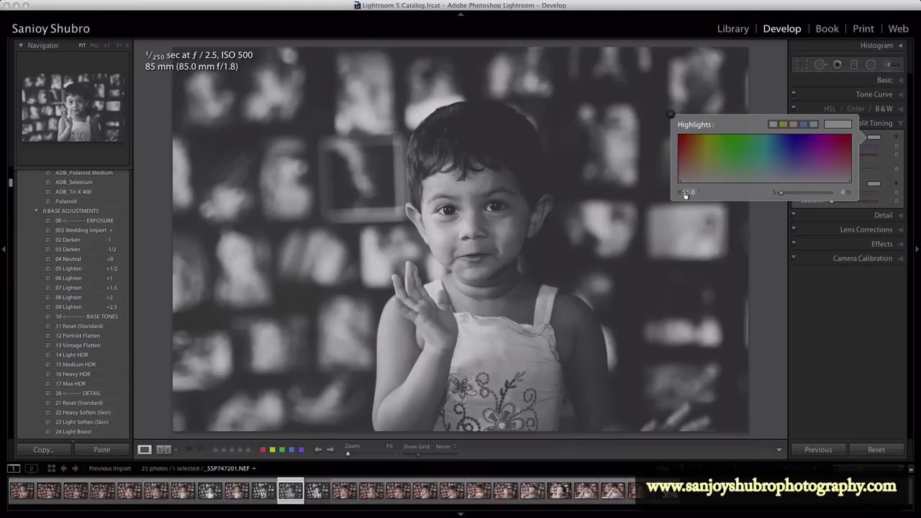
drag(679, 179, 694, 178)
drag(785, 192, 783, 196)
click(833, 148)
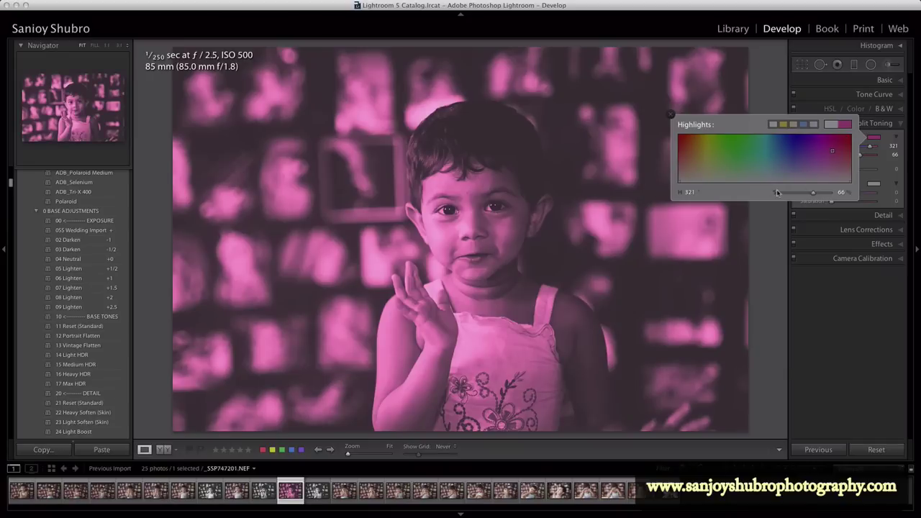
drag(691, 168, 684, 178)
key(Return)
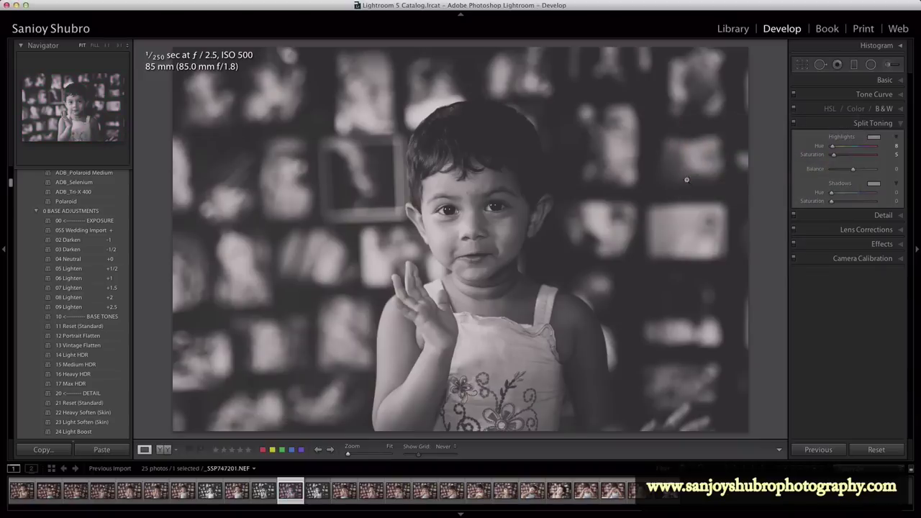
Step: Fine-tune the highlight tint hue, then set the shadows to hue 34 and saturation 2
click(874, 136)
click(683, 178)
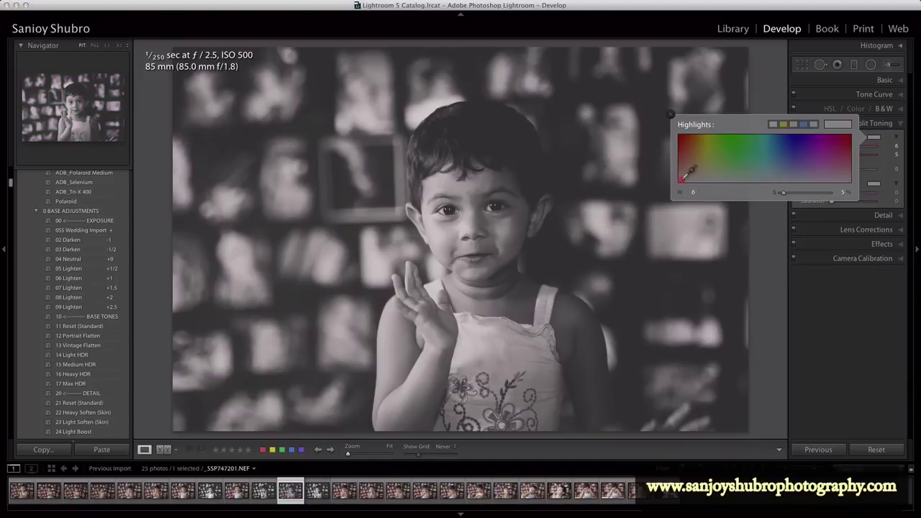
drag(681, 179, 694, 178)
drag(695, 176, 695, 178)
drag(784, 195, 782, 195)
click(670, 114)
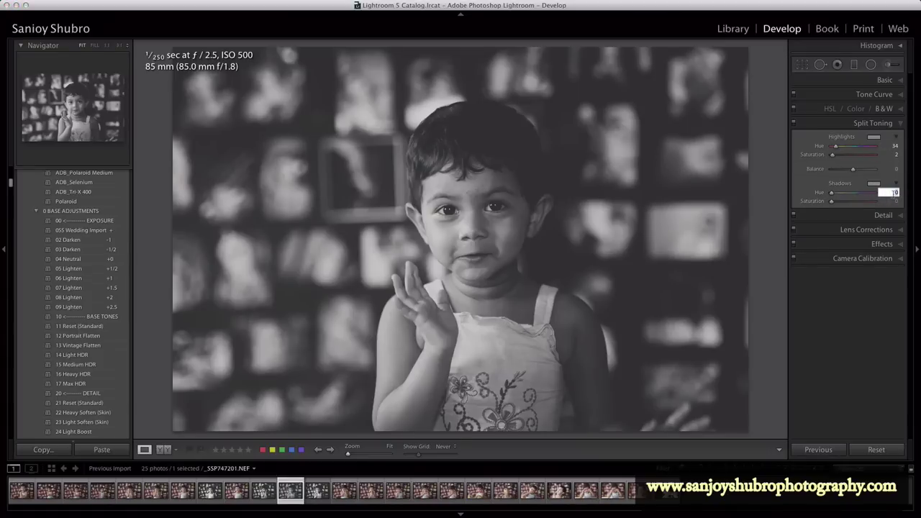
text(34)
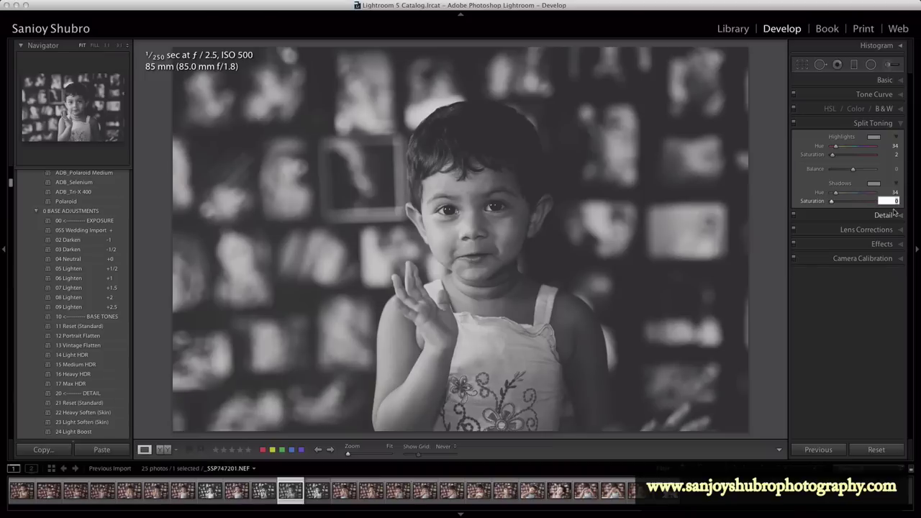
text(2)
key(Return)
Step: Glance at the Detail panel, then darken the Basic panel Shadows to -72
click(850, 216)
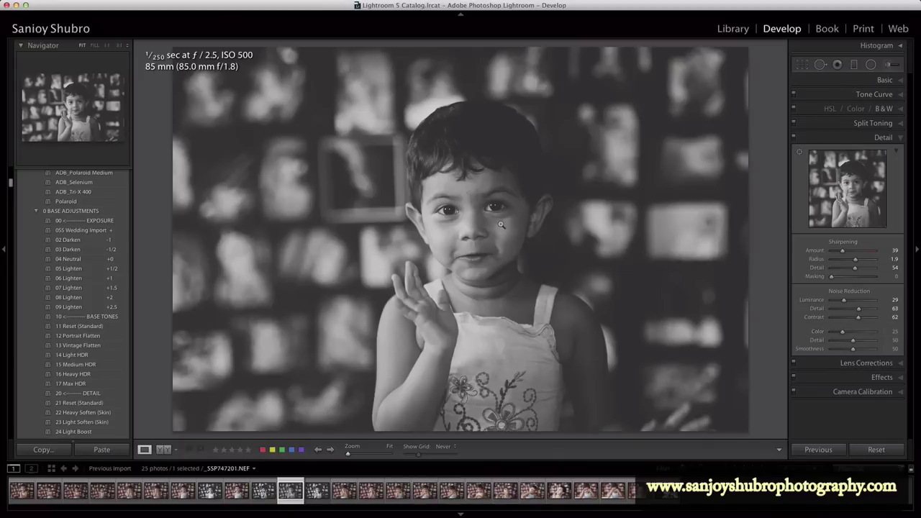
click(851, 84)
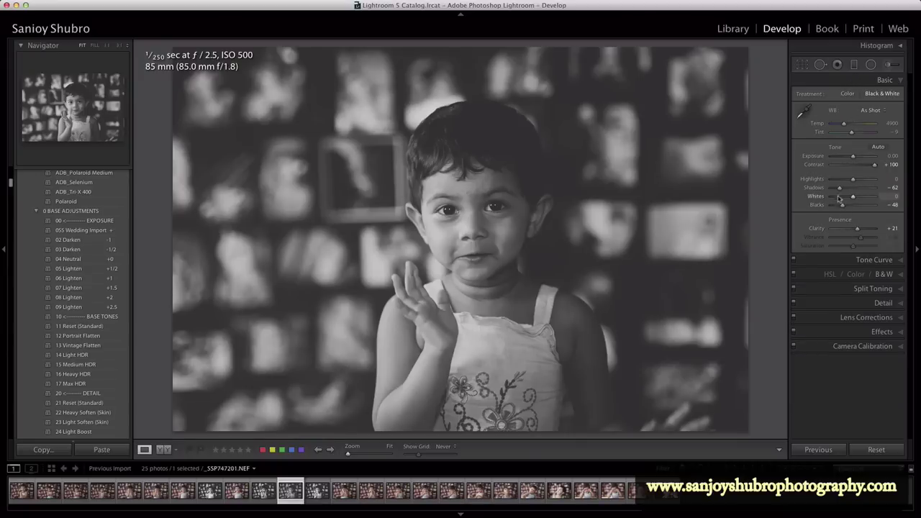
drag(842, 191, 839, 208)
Step: Add film grain in the Effects panel, then make a virtual copy and select it
click(841, 332)
drag(829, 257, 841, 260)
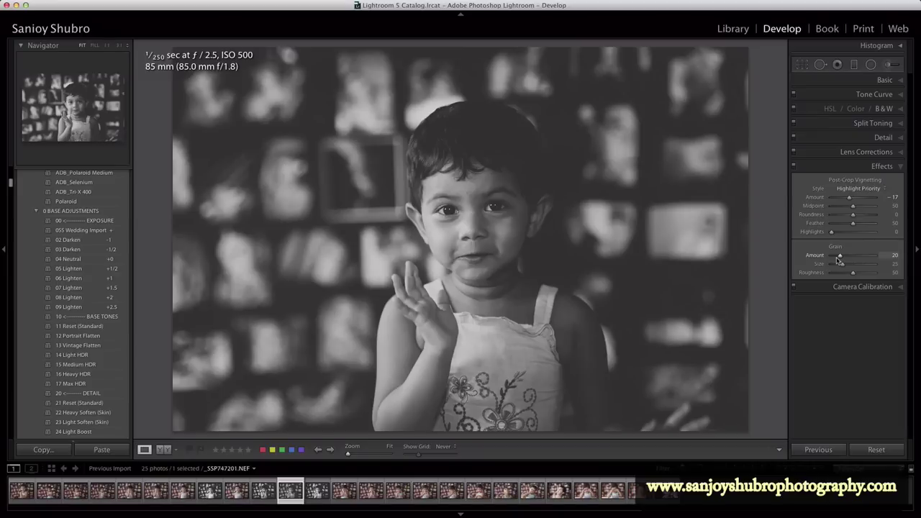
key(super+apostrophe)
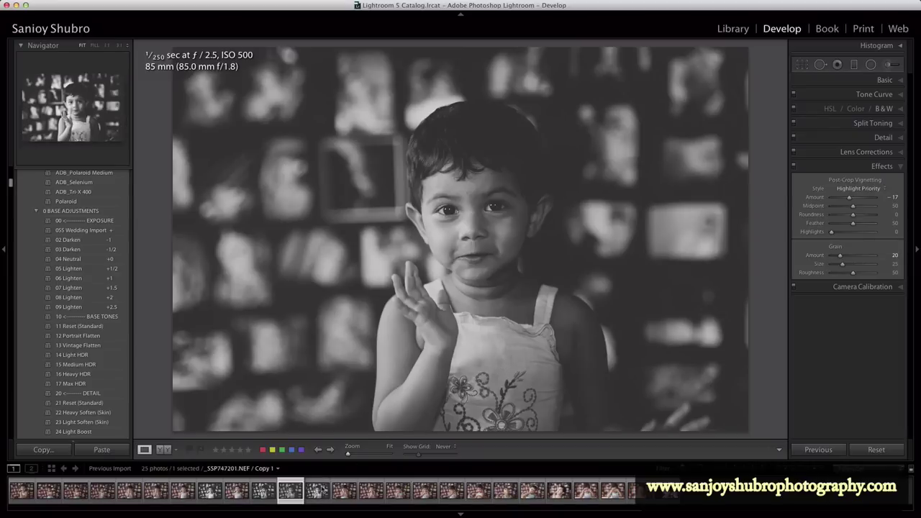
key(Right)
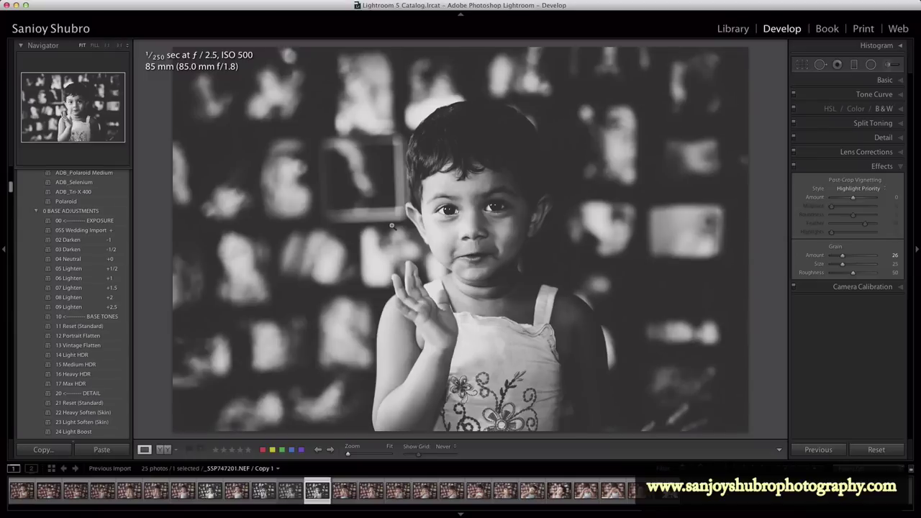
scroll(51, 324, down, 5)
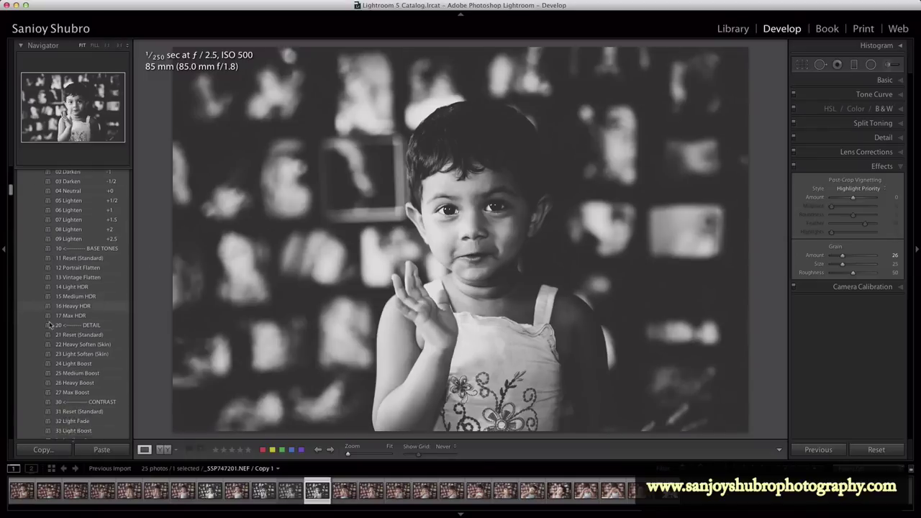
scroll(50, 324, down, 5)
scroll(51, 325, down, 5)
scroll(51, 325, down, 5)
scroll(50, 325, down, 5)
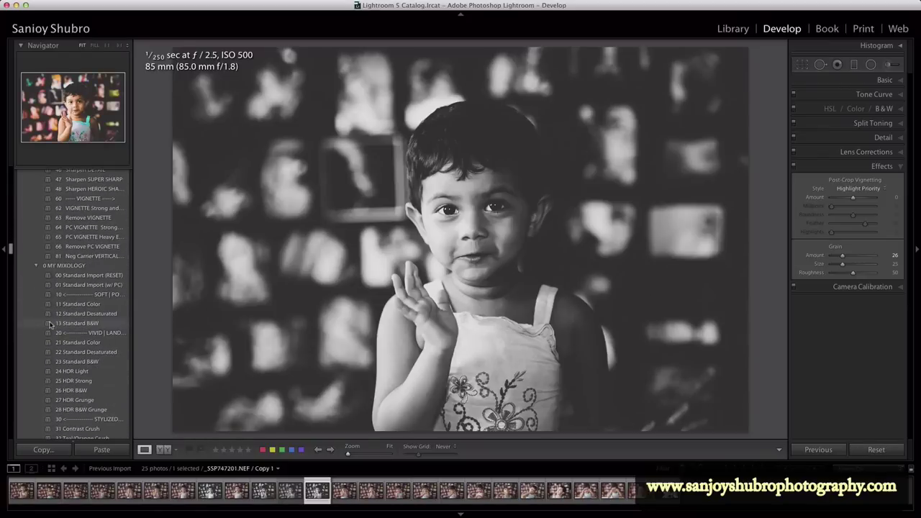
scroll(50, 324, down, 5)
scroll(50, 324, down, 5)
scroll(50, 325, down, 5)
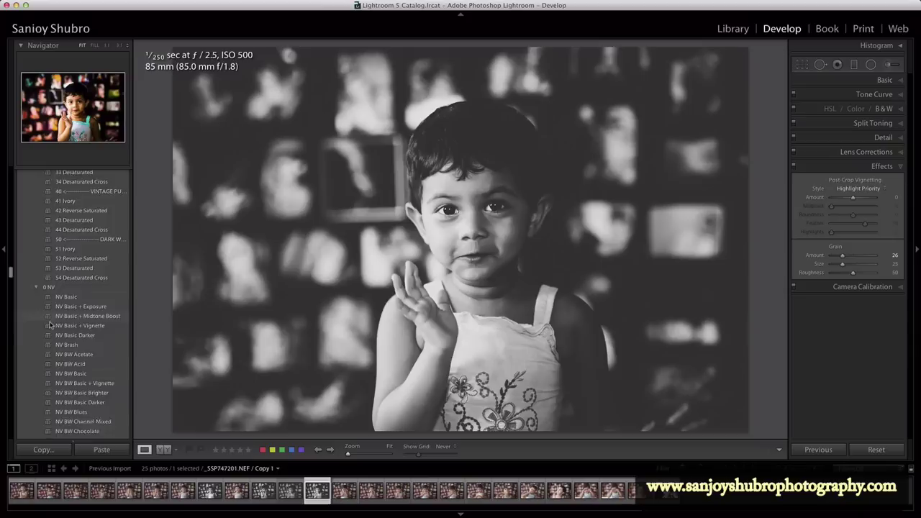
scroll(50, 324, down, 5)
scroll(50, 324, down, 5)
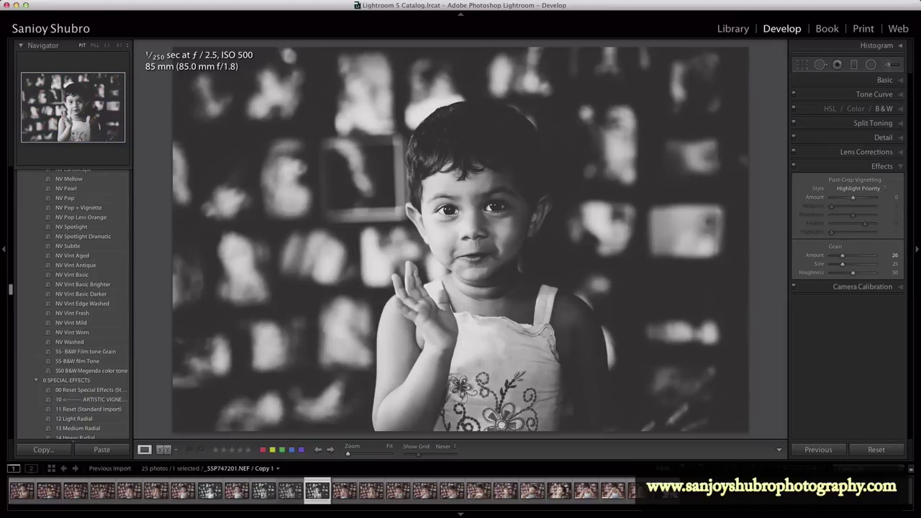
key(super+comma)
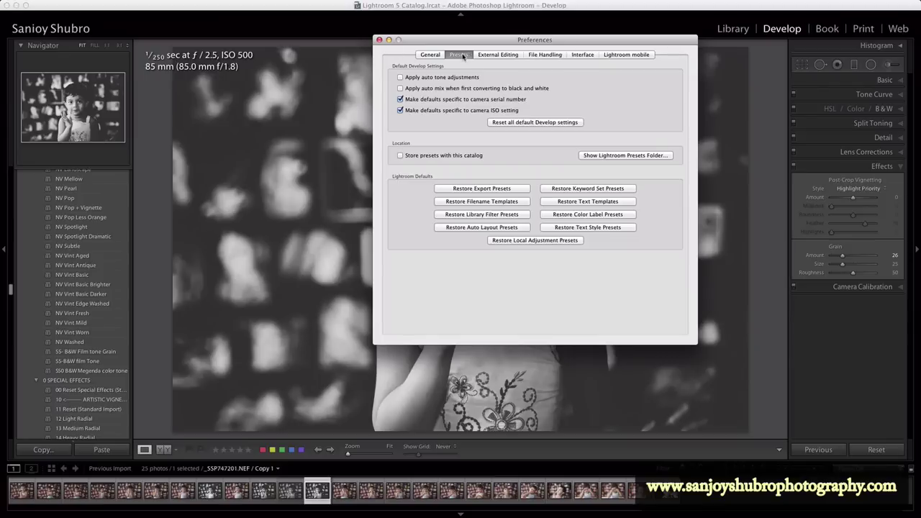
click(615, 156)
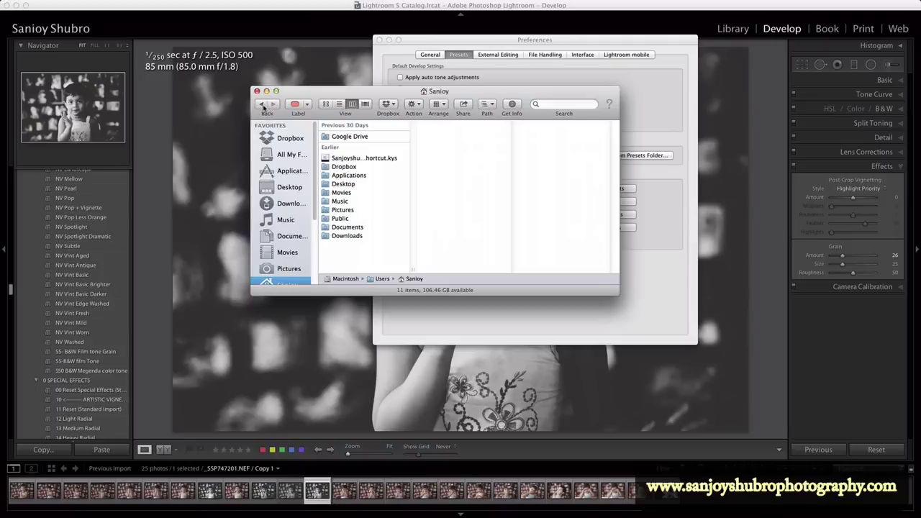
scroll(599, 245, down, 5)
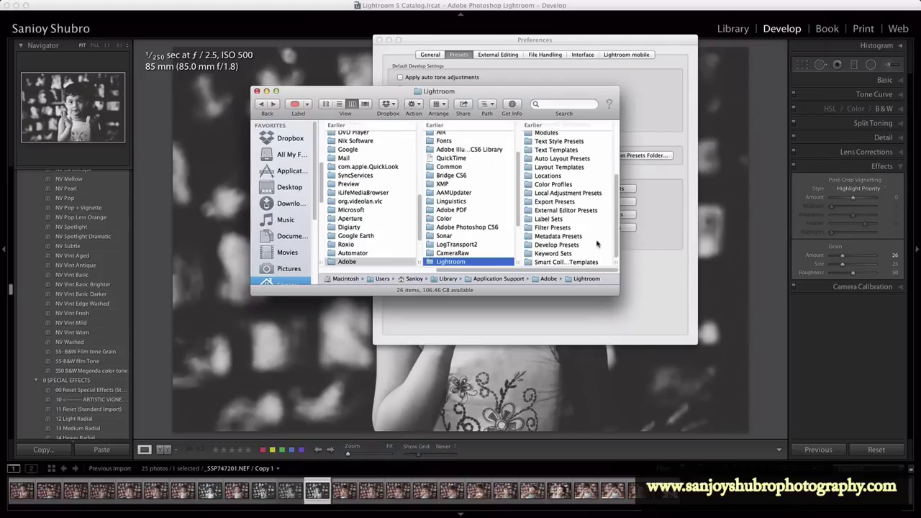
click(568, 245)
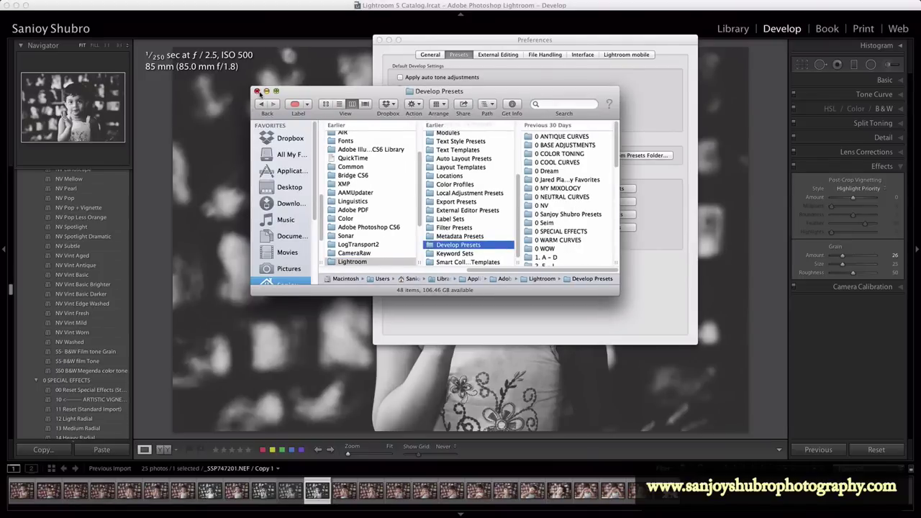
click(257, 92)
click(378, 40)
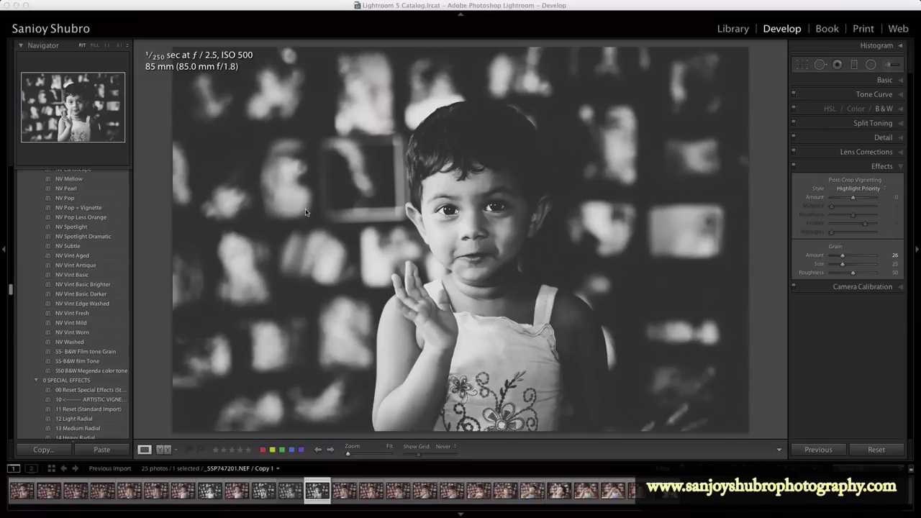
Step: Apply the SS- B&W Film tone Grain preset to the first filmstrip portrait
click(22, 491)
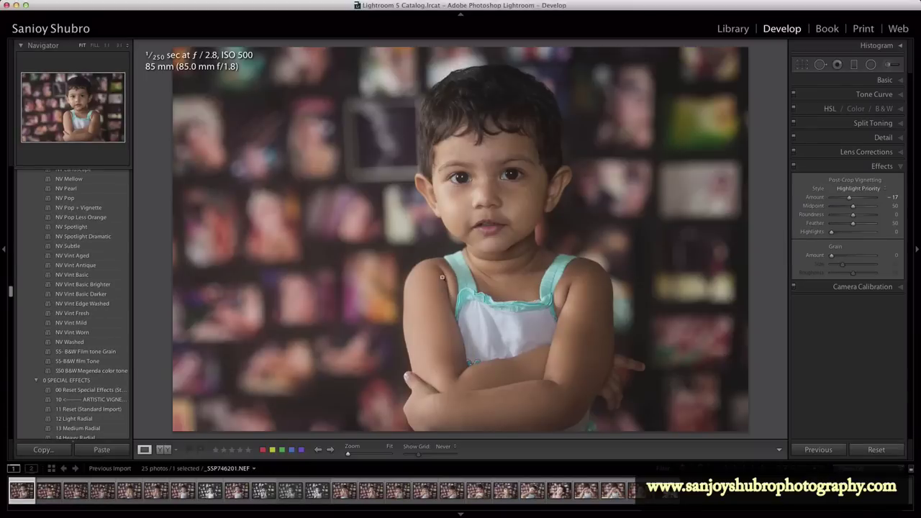
click(111, 351)
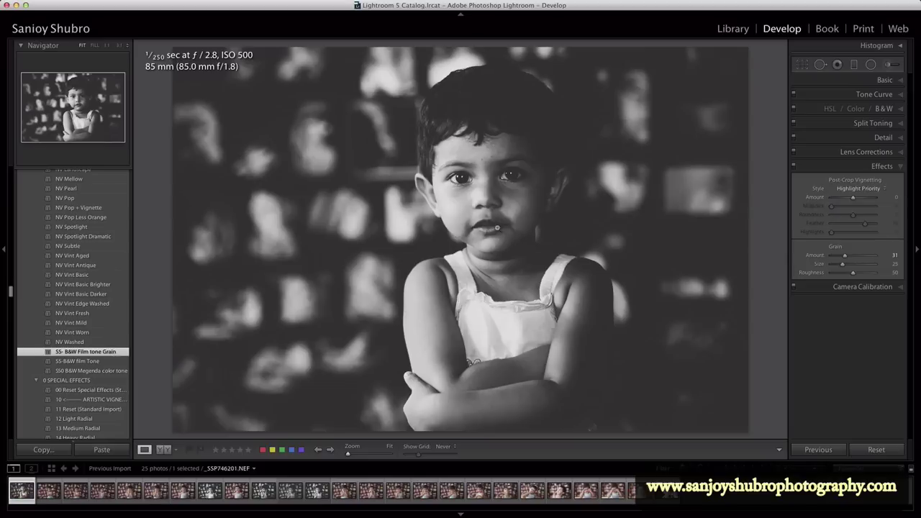
click(856, 79)
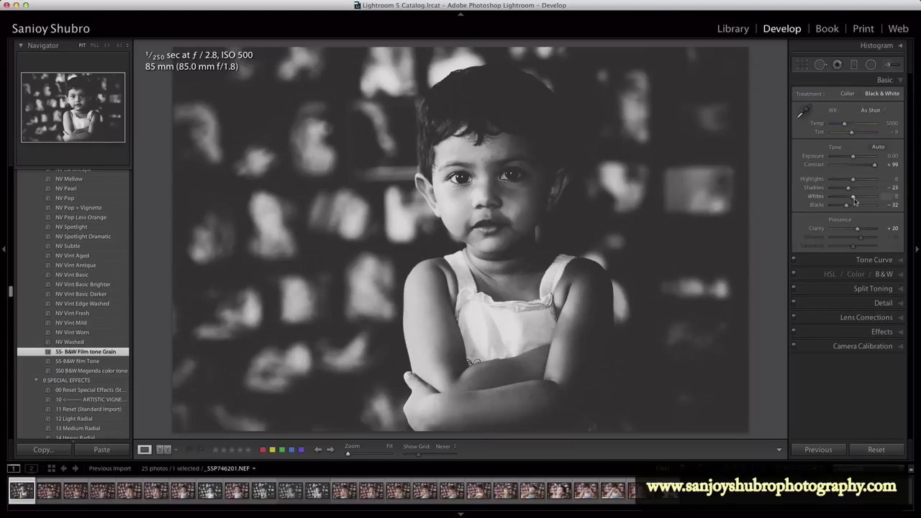
Step: Set the second portrait's Blacks to +6 and Shadows to +18
mouse_move(846, 205)
mouse_down()
mouse_move(855, 206)
mouse_move(856, 190)
mouse_up()
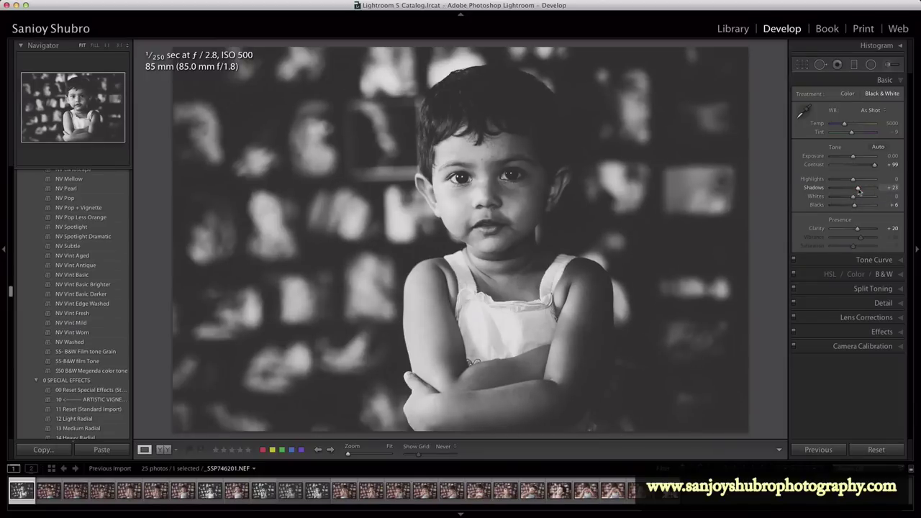
drag(856, 191, 858, 191)
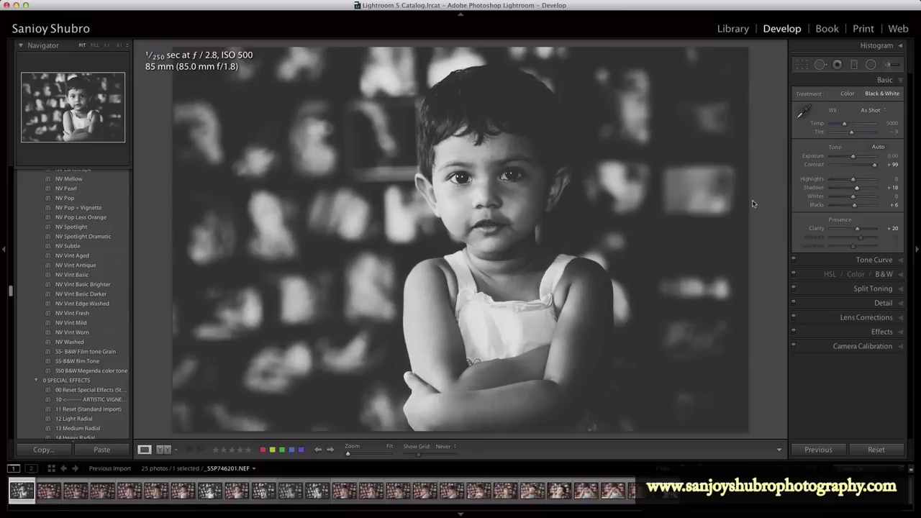